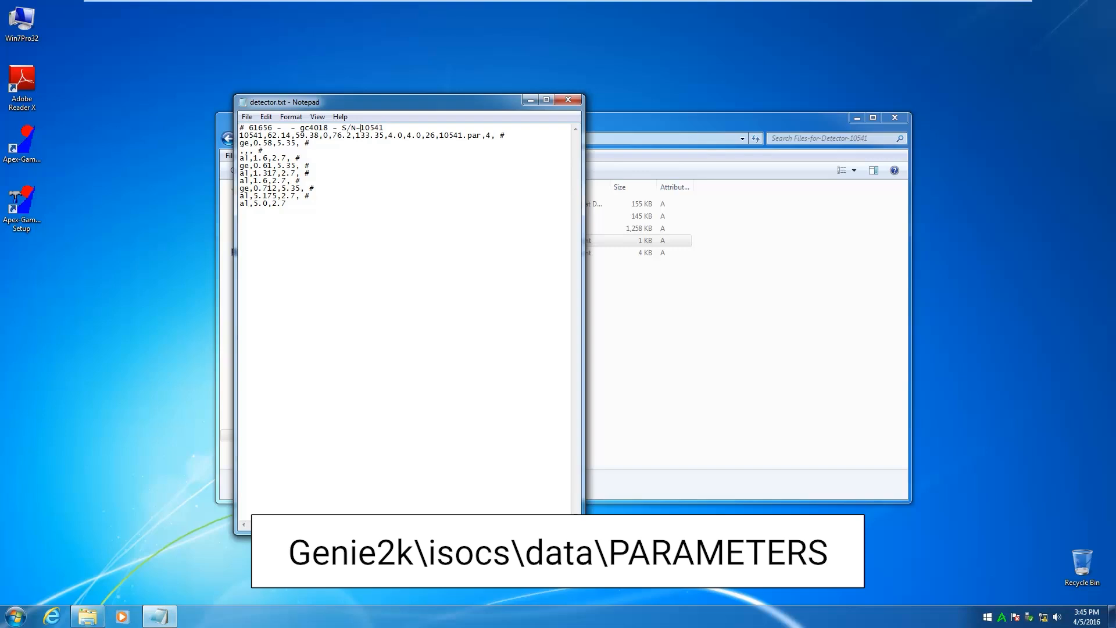
Highlight the detector serial number in the first line of detector.txt and minimize the file
drag(361, 127, 380, 128)
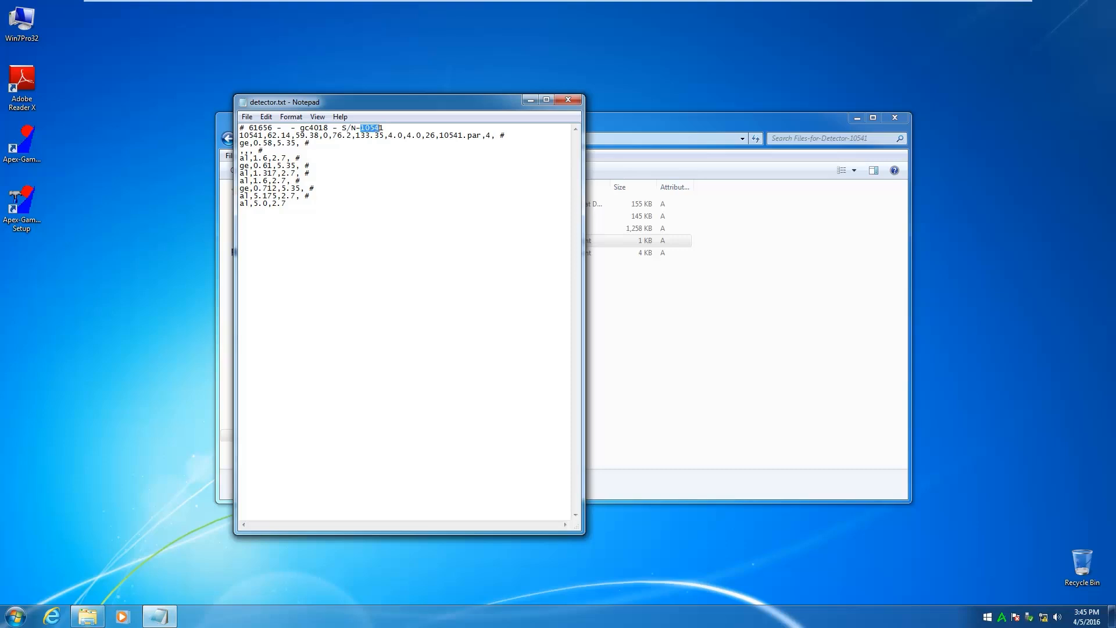
drag(380, 128, 384, 128)
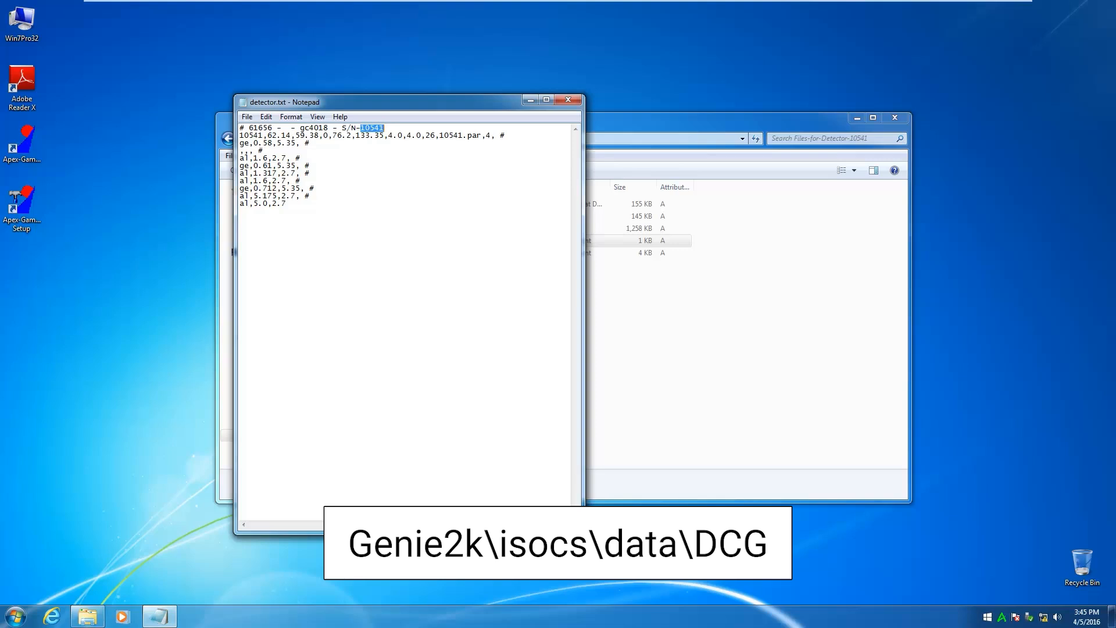
click(530, 102)
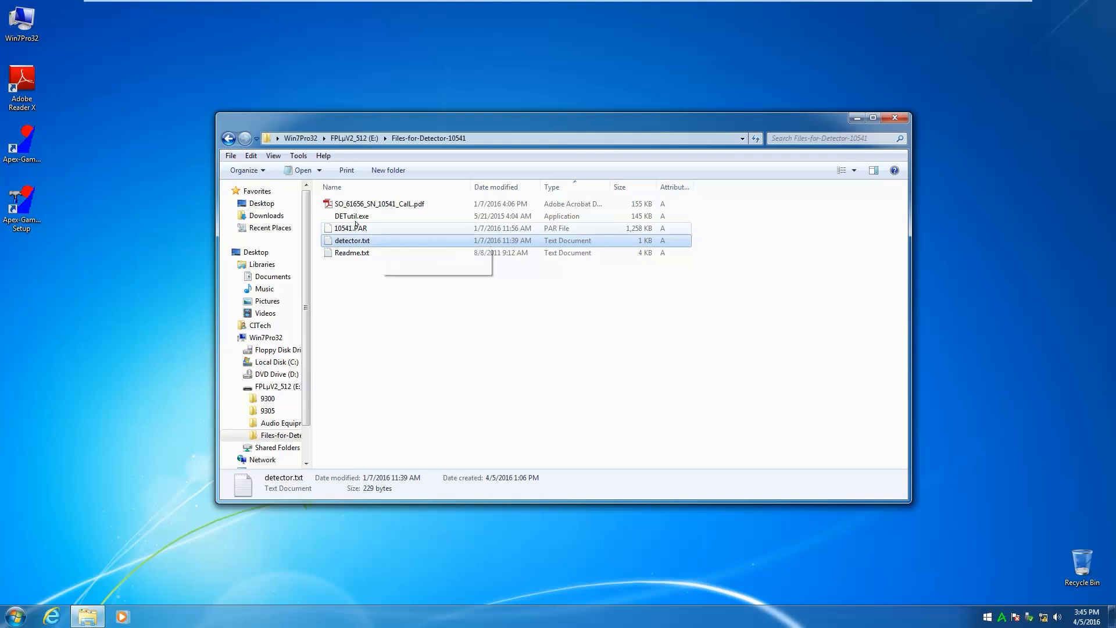
Launch DETutil.exe and load detector.txt from the Files-for-Detector-10541 folder as its input file
click(355, 215)
double_click(355, 214)
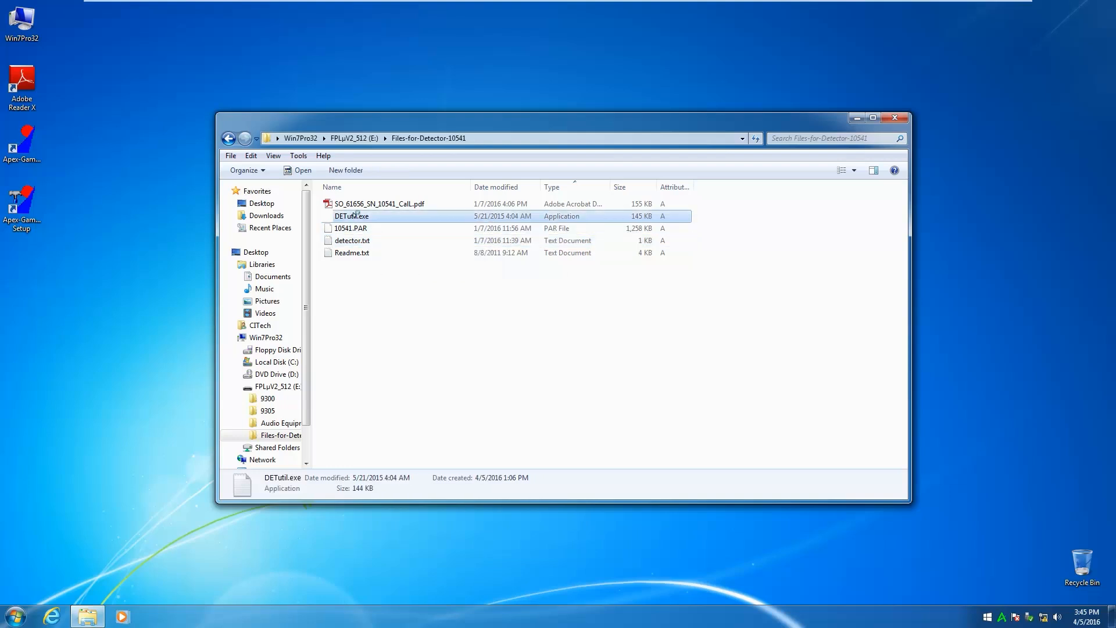
click(613, 339)
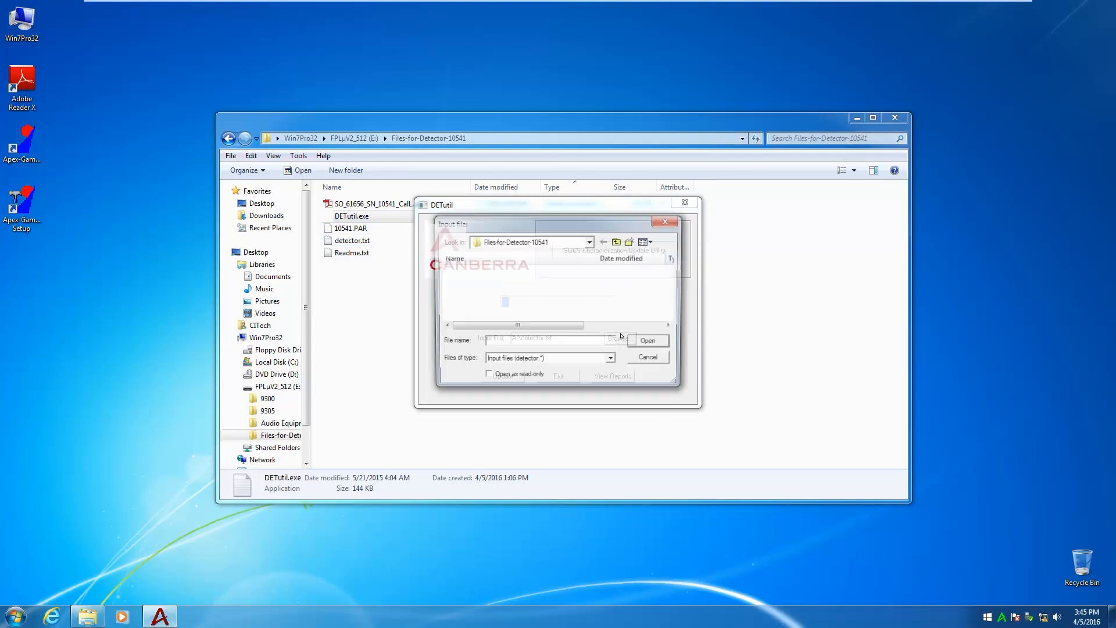
click(590, 242)
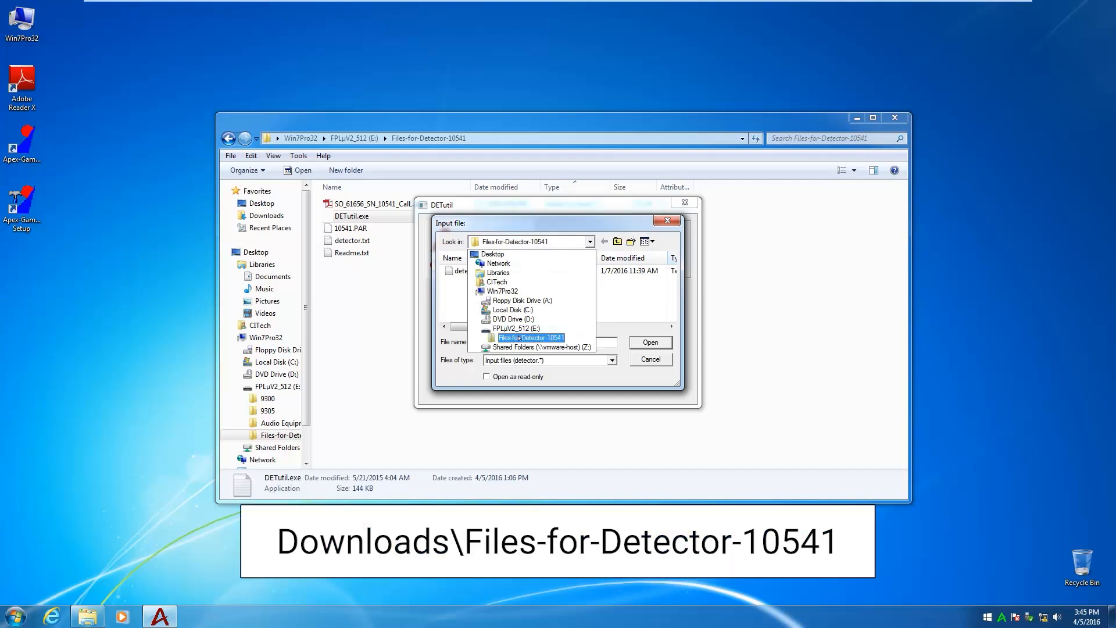
click(520, 338)
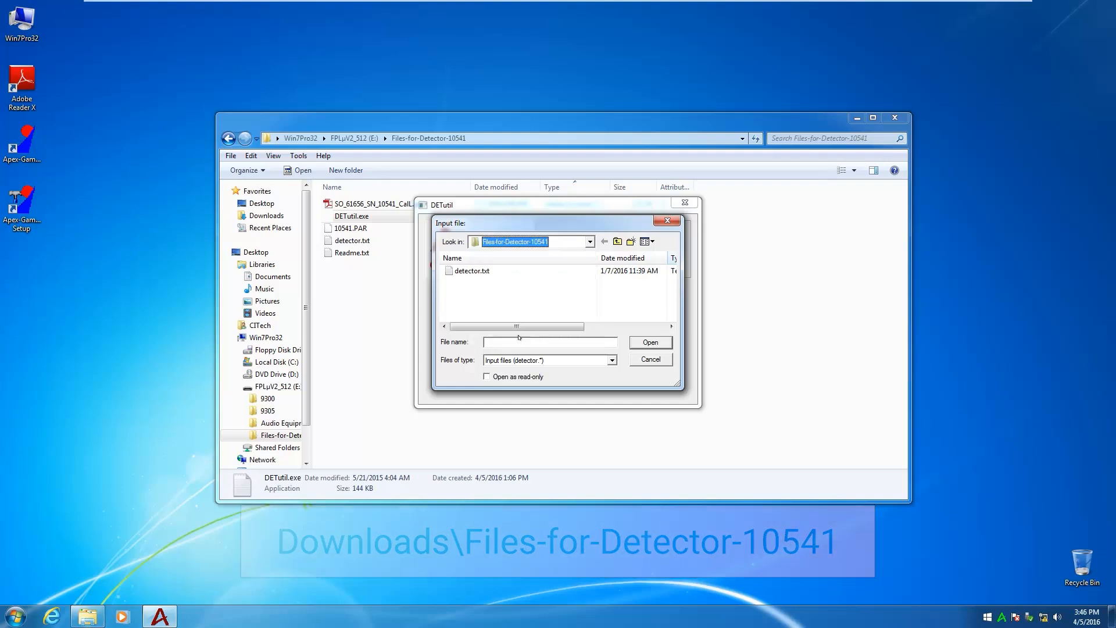
click(473, 271)
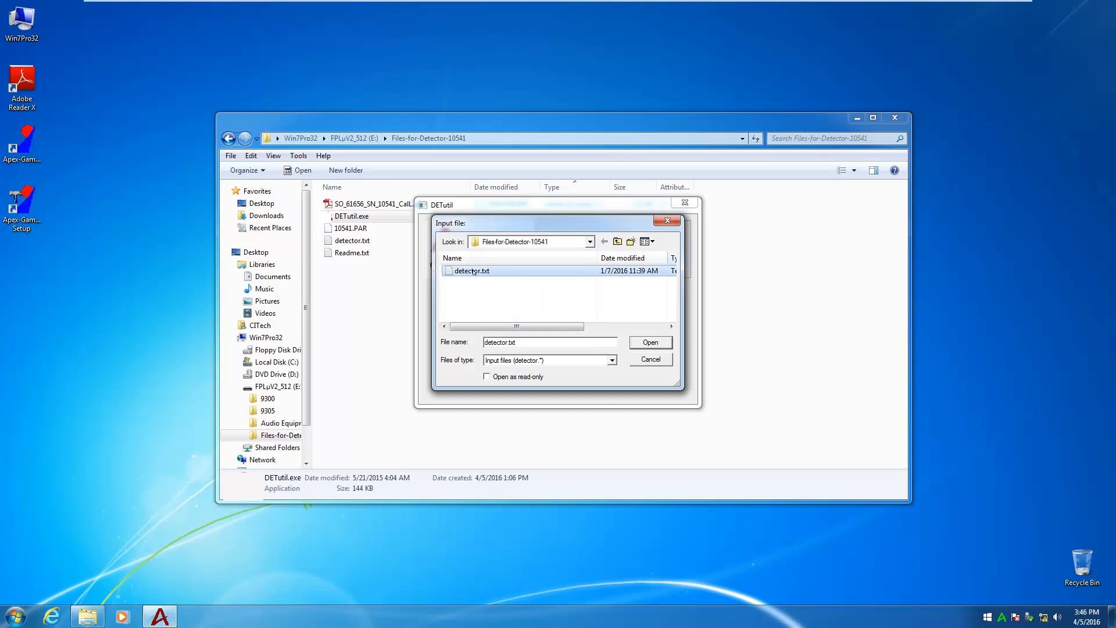
click(653, 346)
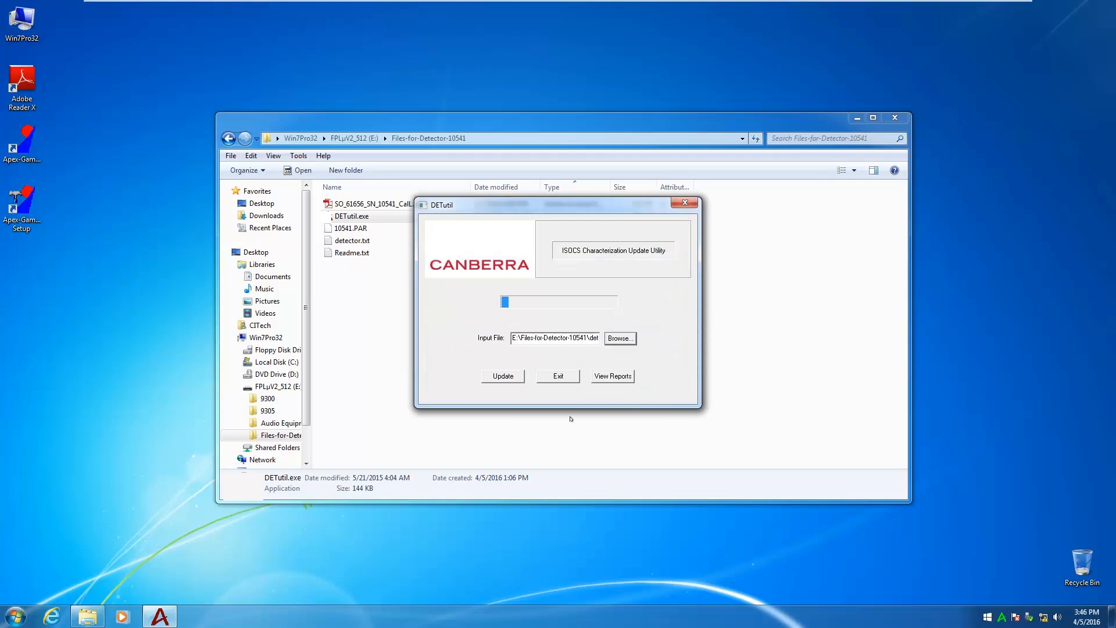
Start the detector characterization update, declining the backup copy of the existing detector.txt
click(500, 376)
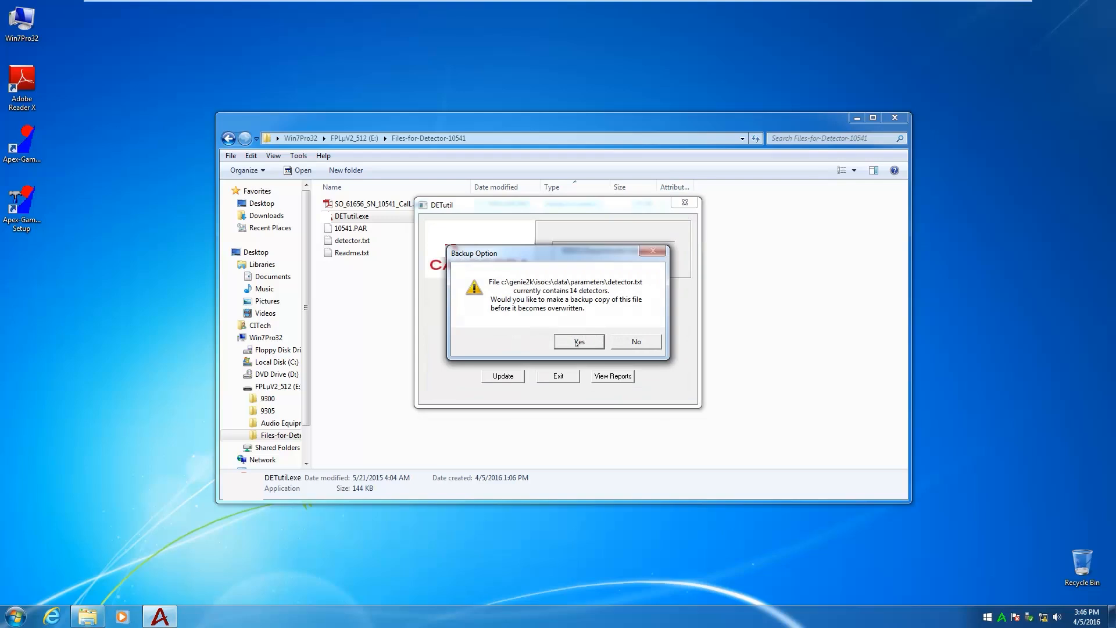
click(636, 343)
click(636, 342)
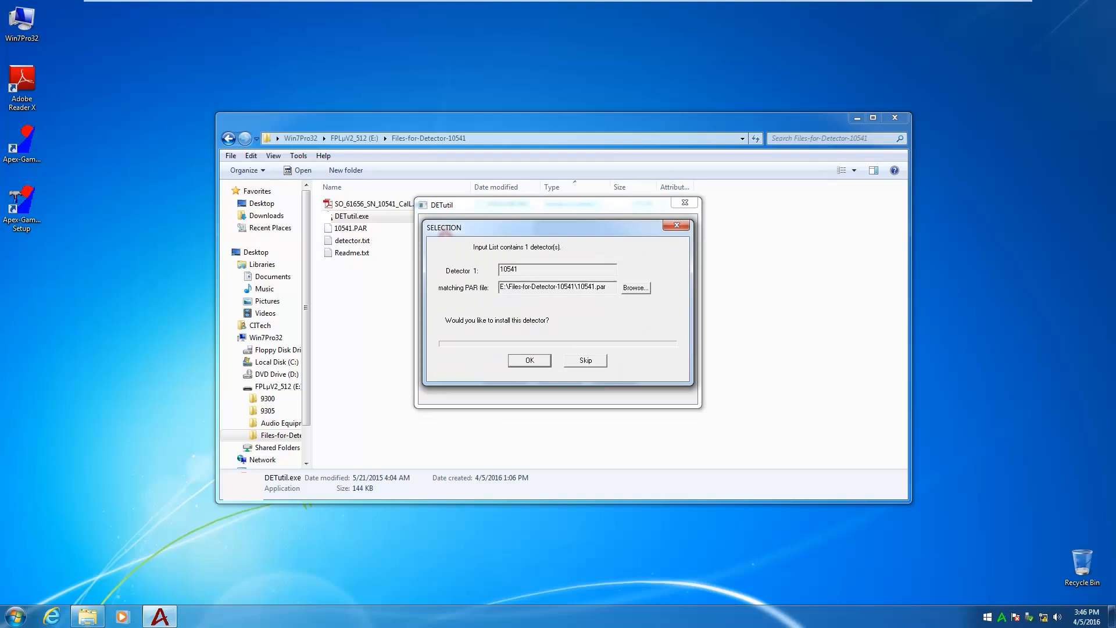
Install detector 10541 with its matching 10541.par file and exit the DETutil utility
drag(519, 269, 499, 269)
click(529, 361)
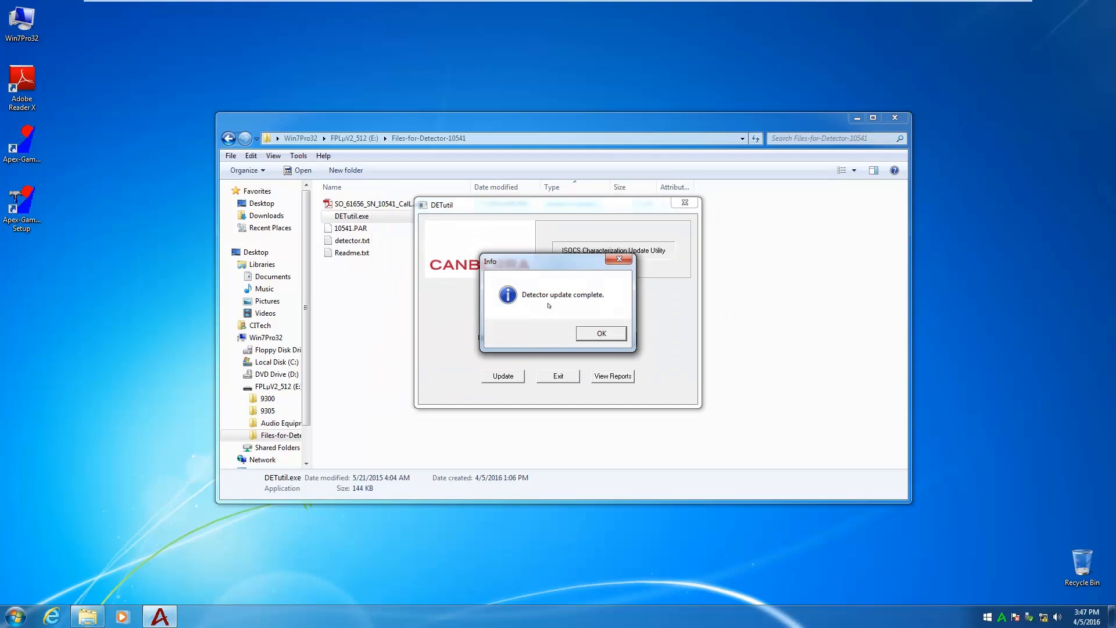
click(603, 334)
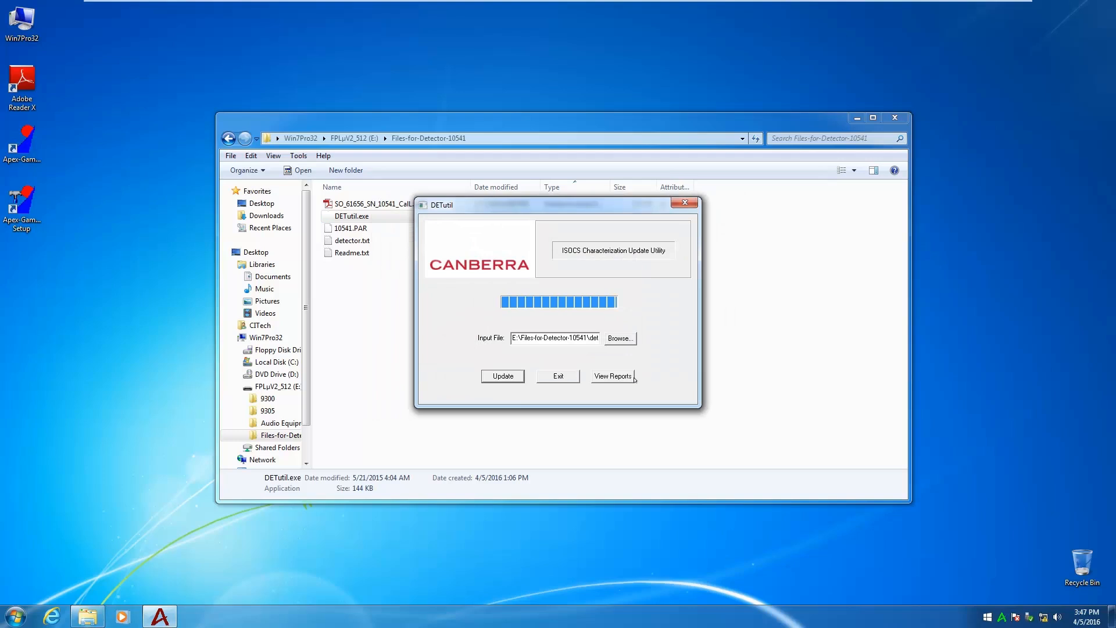
click(558, 377)
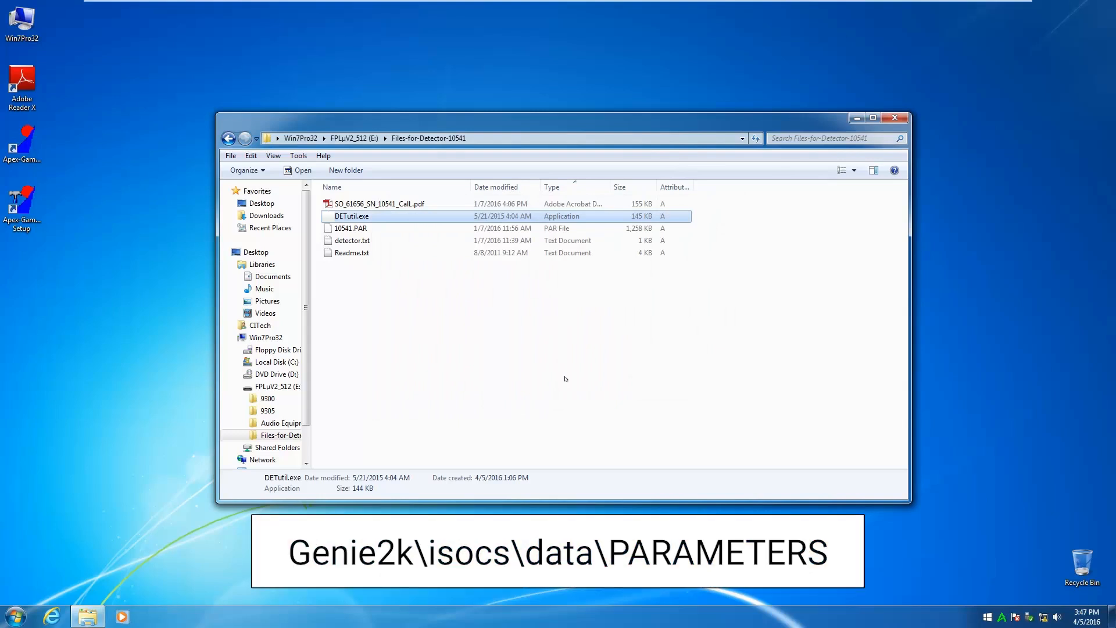
Locate DETECTOR.txt in C:\Genie2K\isocs\data\PARAMETERS to check its update, and close the folder window
click(282, 362)
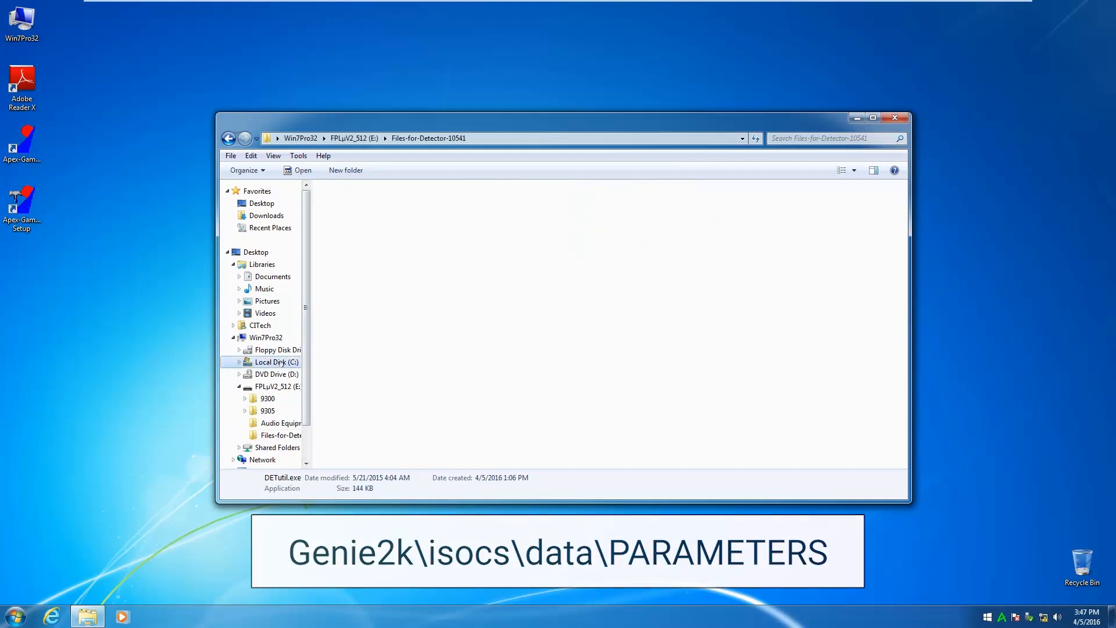
click(348, 229)
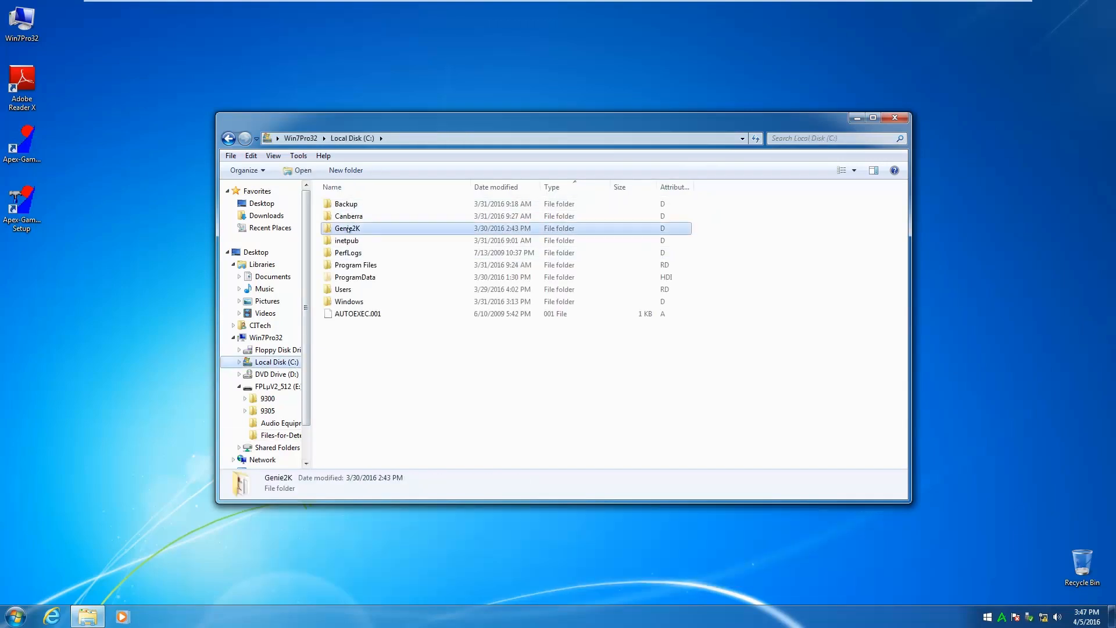
double_click(349, 230)
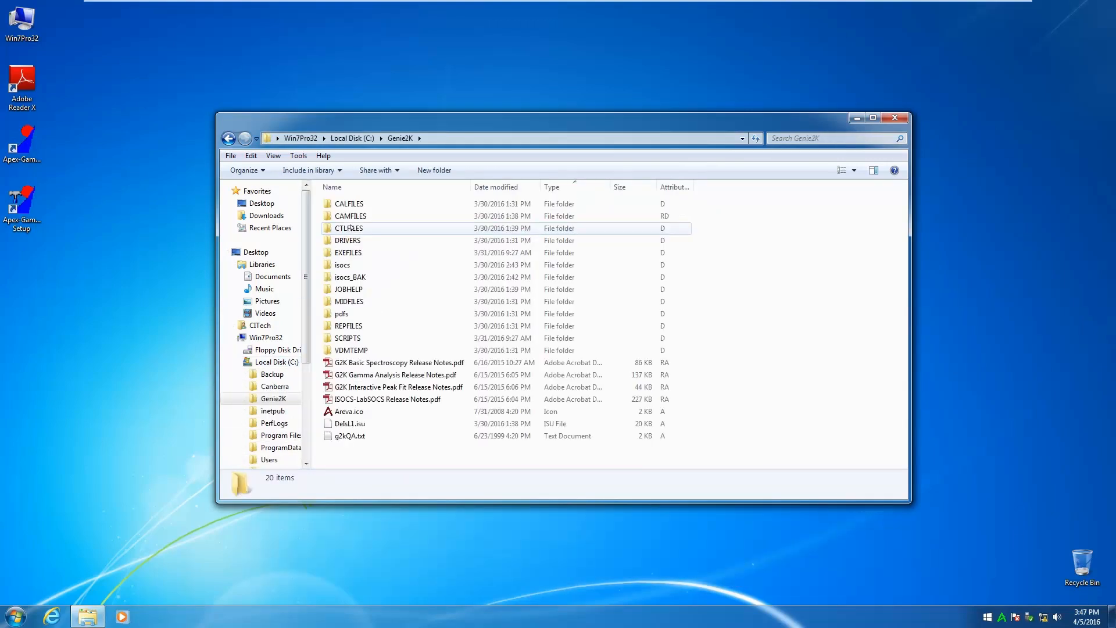
double_click(343, 265)
double_click(342, 203)
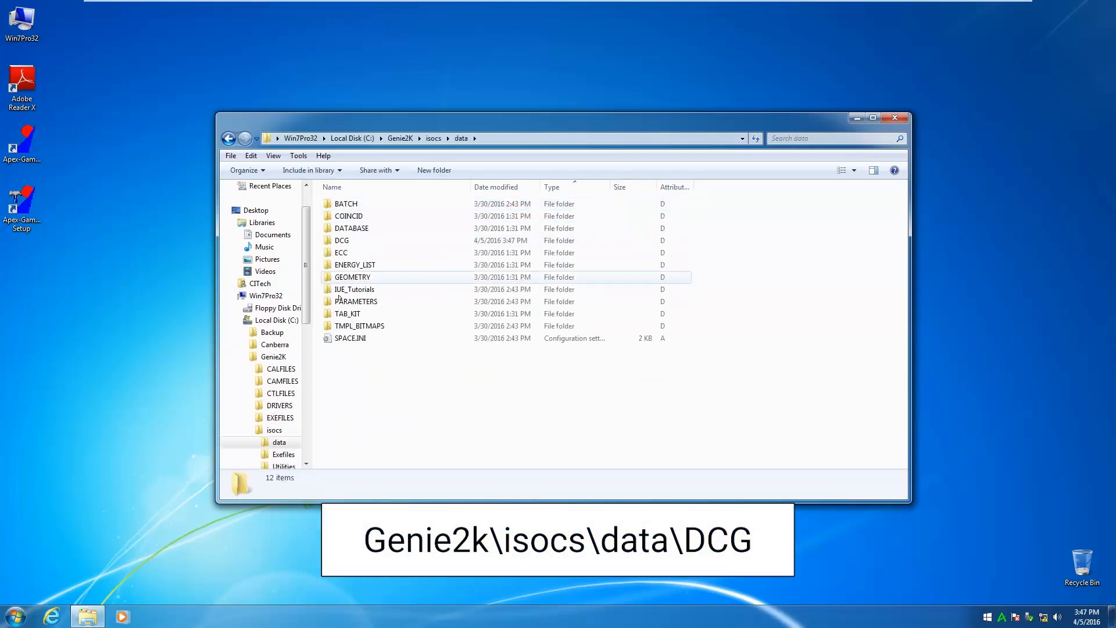
double_click(343, 302)
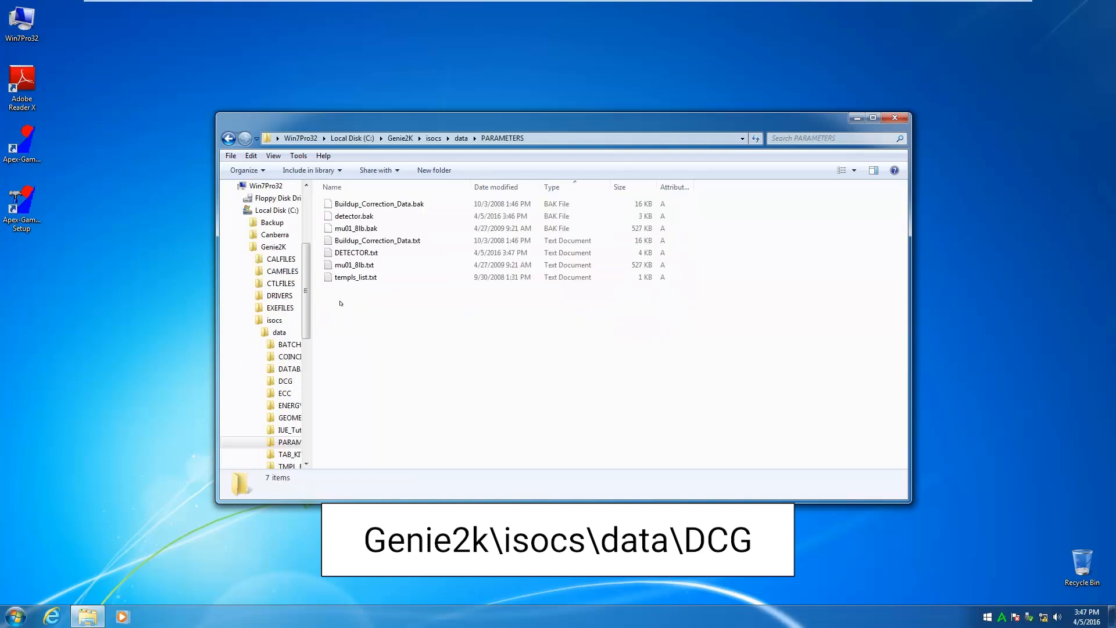
click(356, 253)
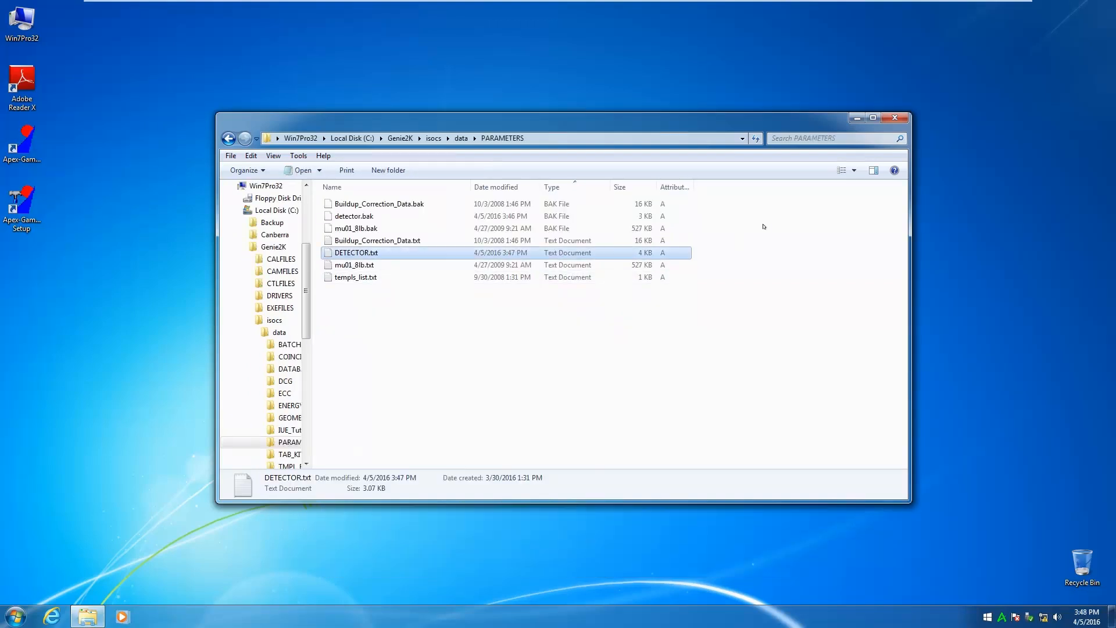
click(895, 117)
Launch Geometry Composer from the GENIE-2000 program group and dismiss the startup tip
click(16, 618)
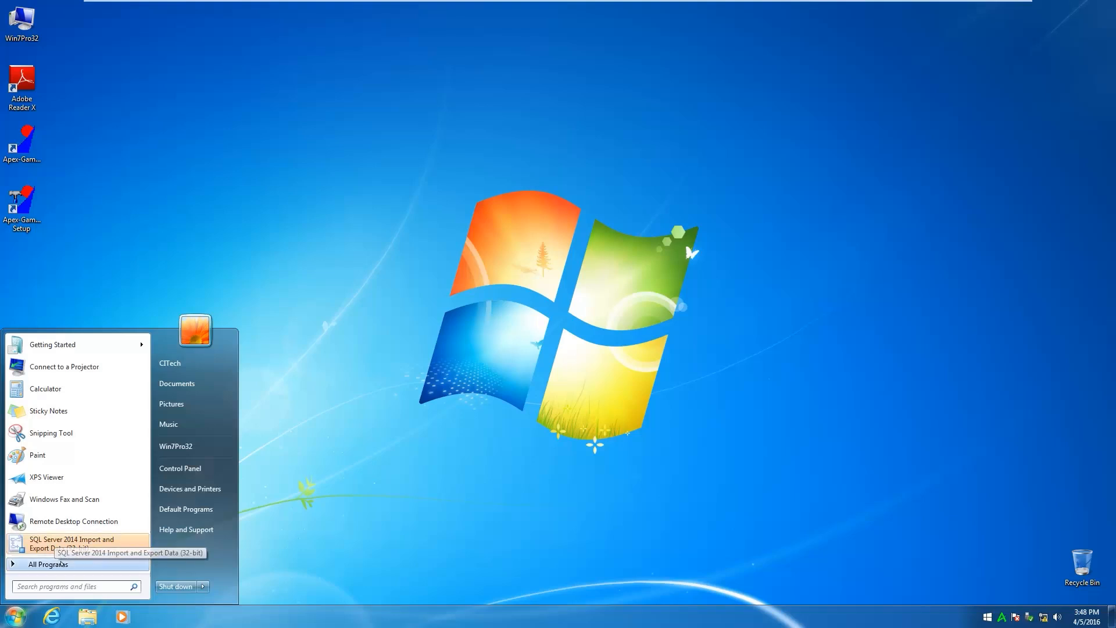
click(62, 564)
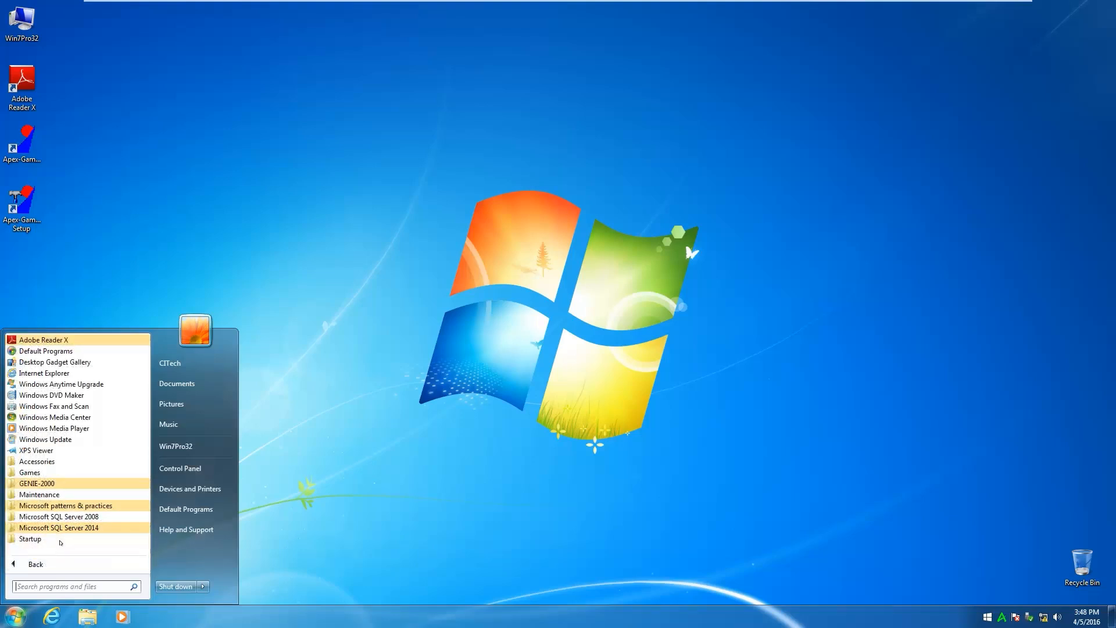
click(52, 484)
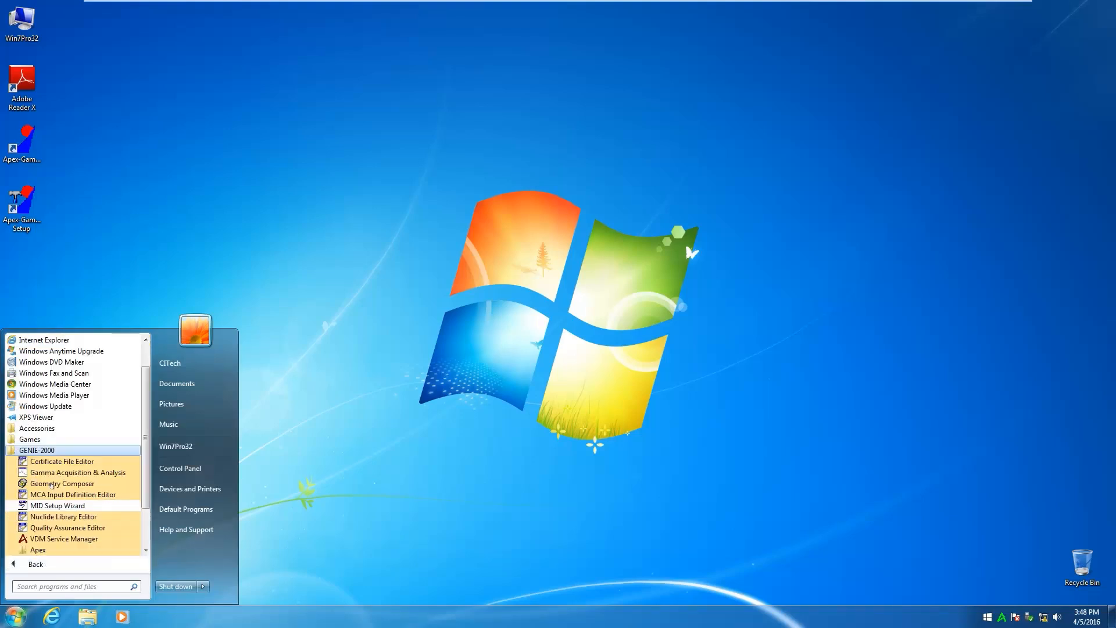
click(62, 484)
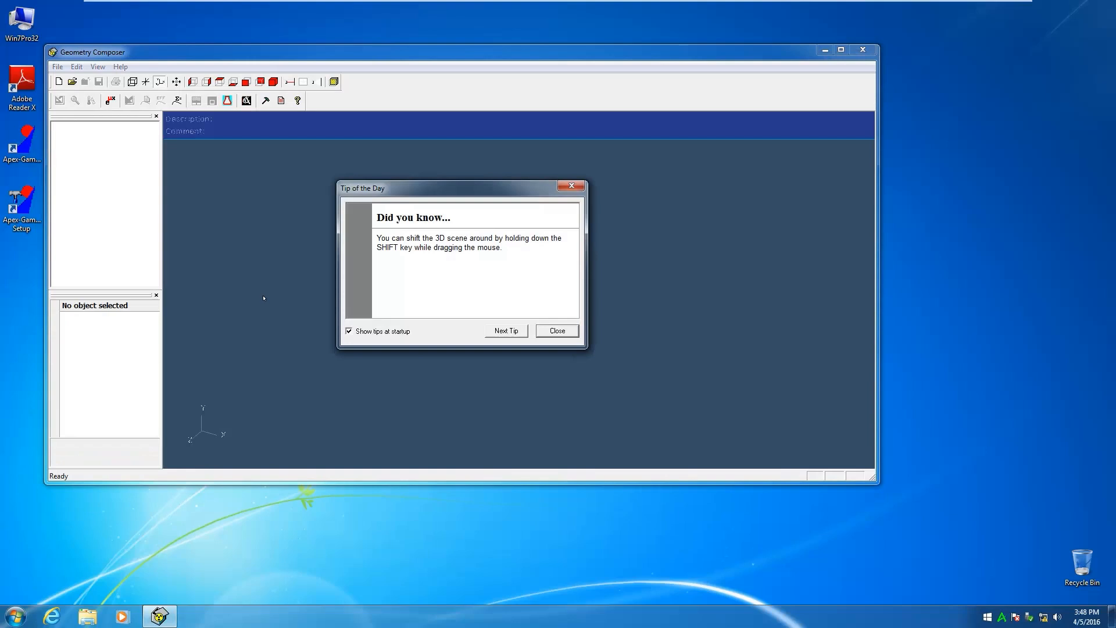
click(557, 331)
Create a new geometry from the LabSOCS Point template
click(57, 66)
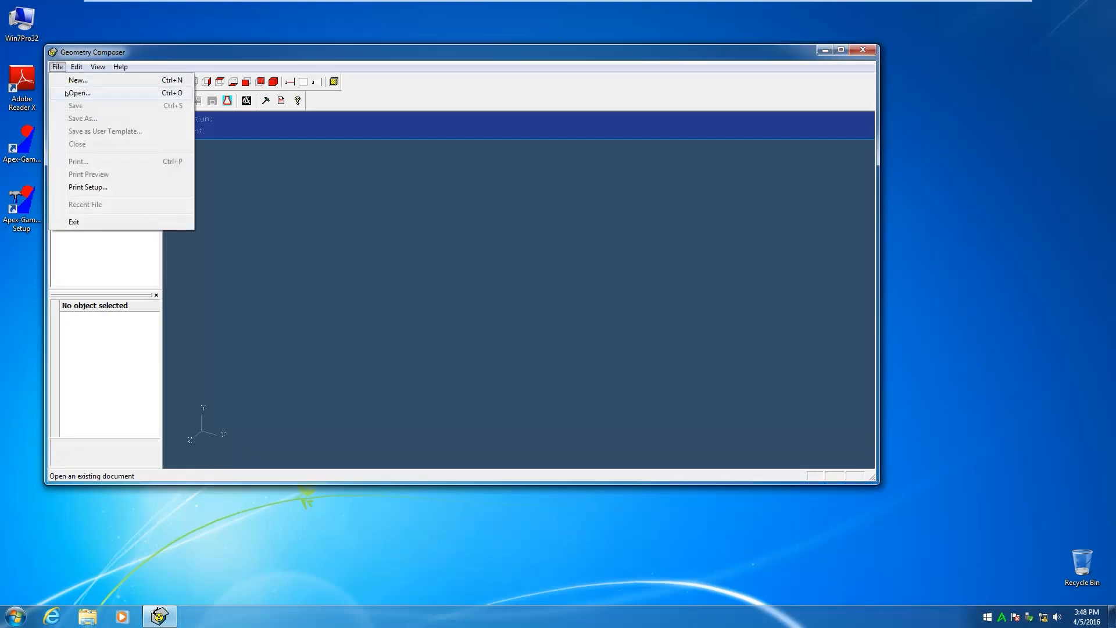
click(78, 79)
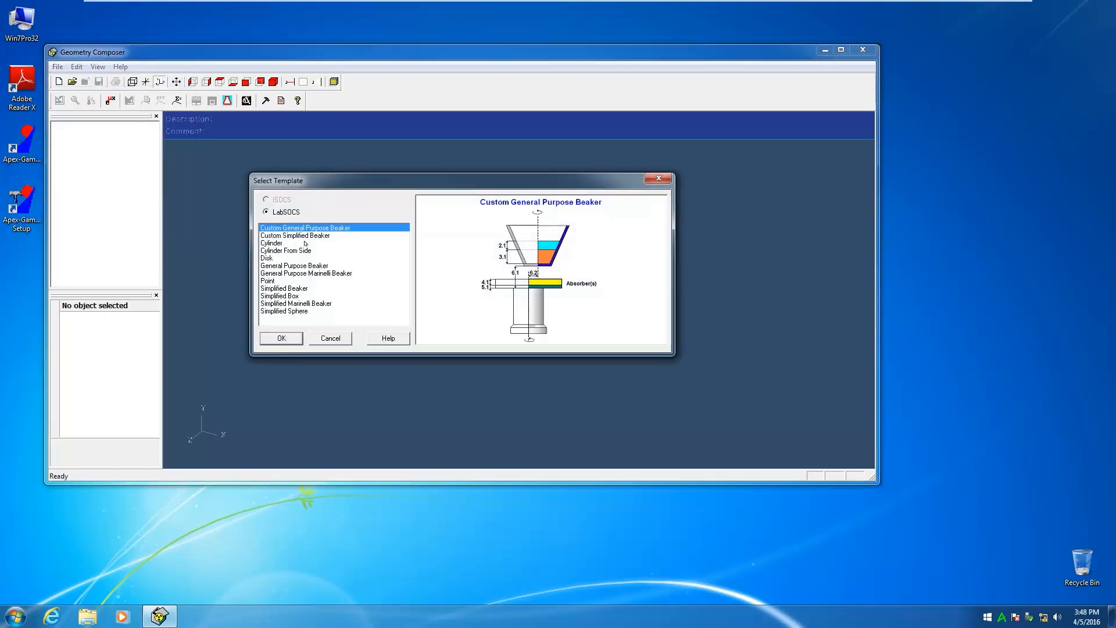
click(271, 280)
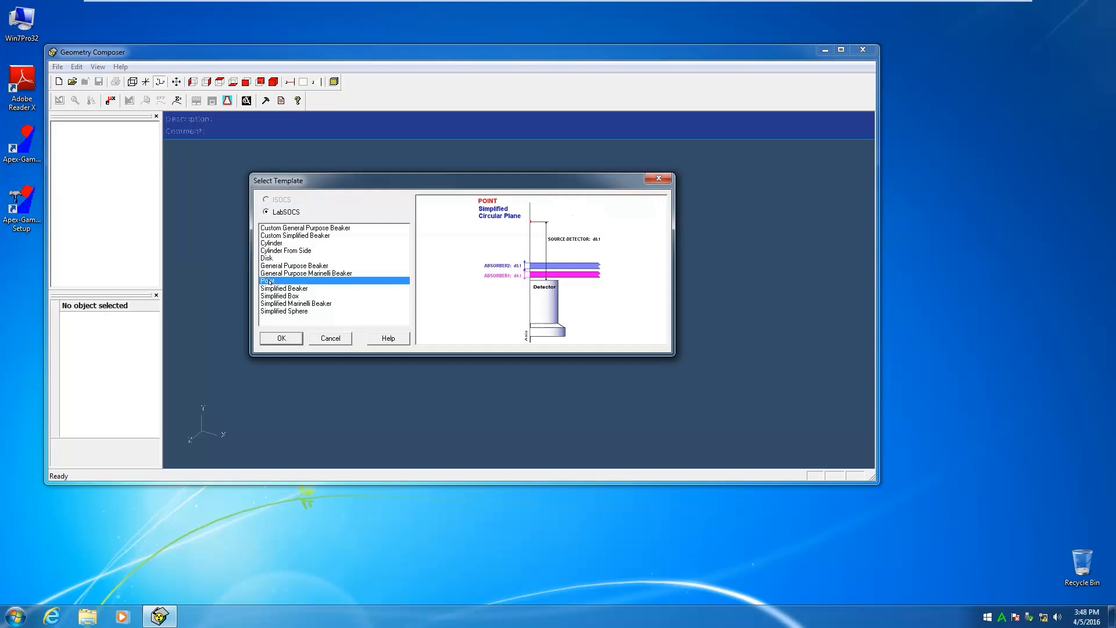
click(283, 338)
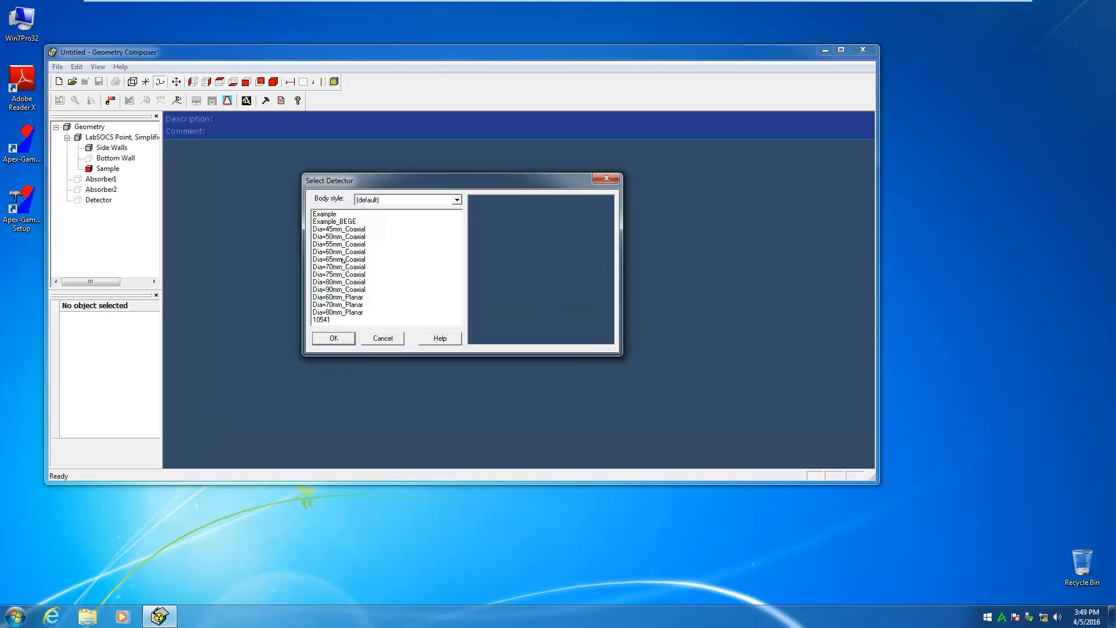
Choose detector 10541 with the LabSOCS body style for the new point geometry
click(321, 320)
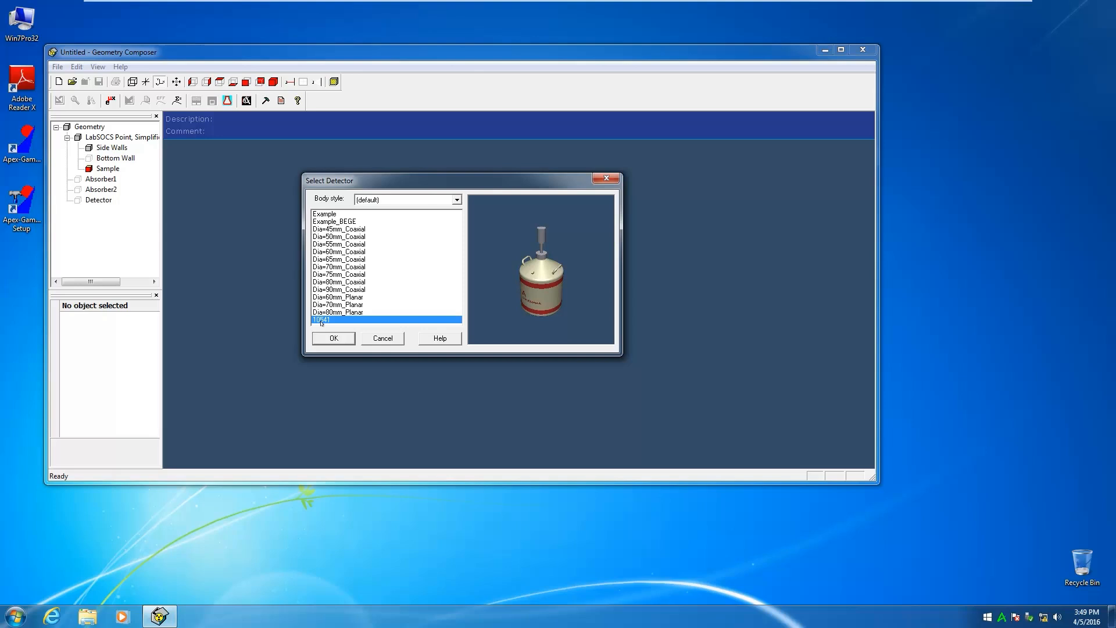
click(417, 200)
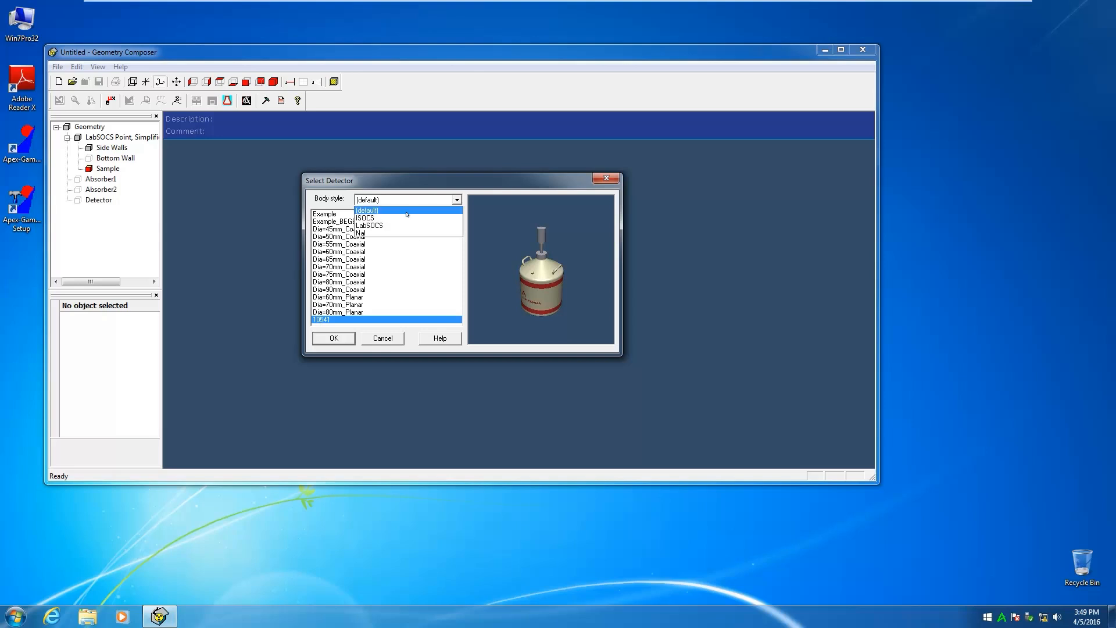
click(405, 225)
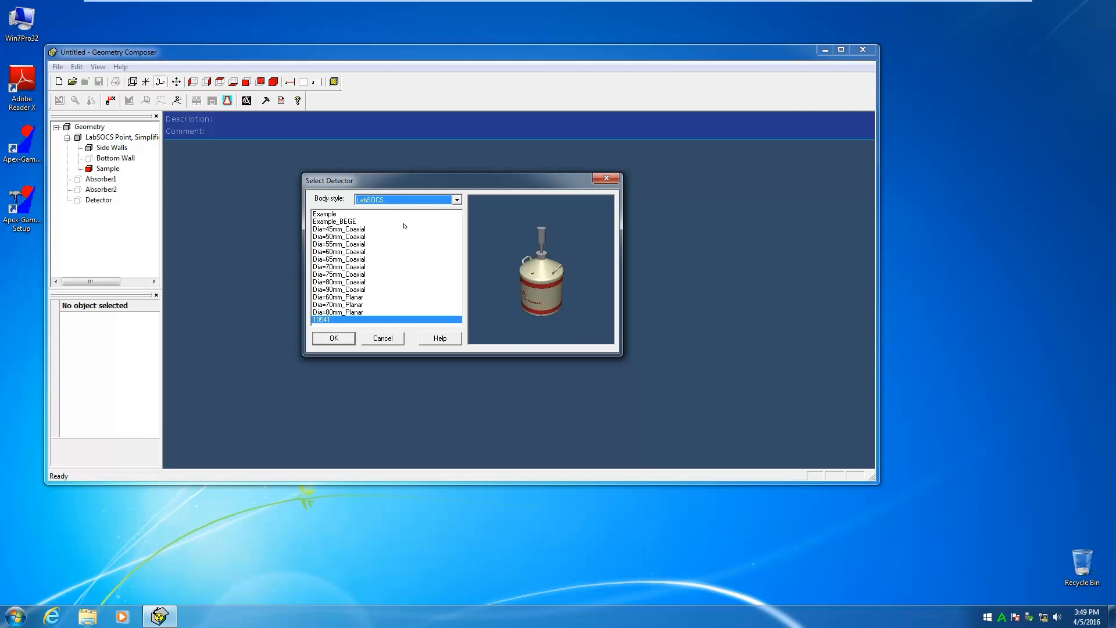
click(342, 338)
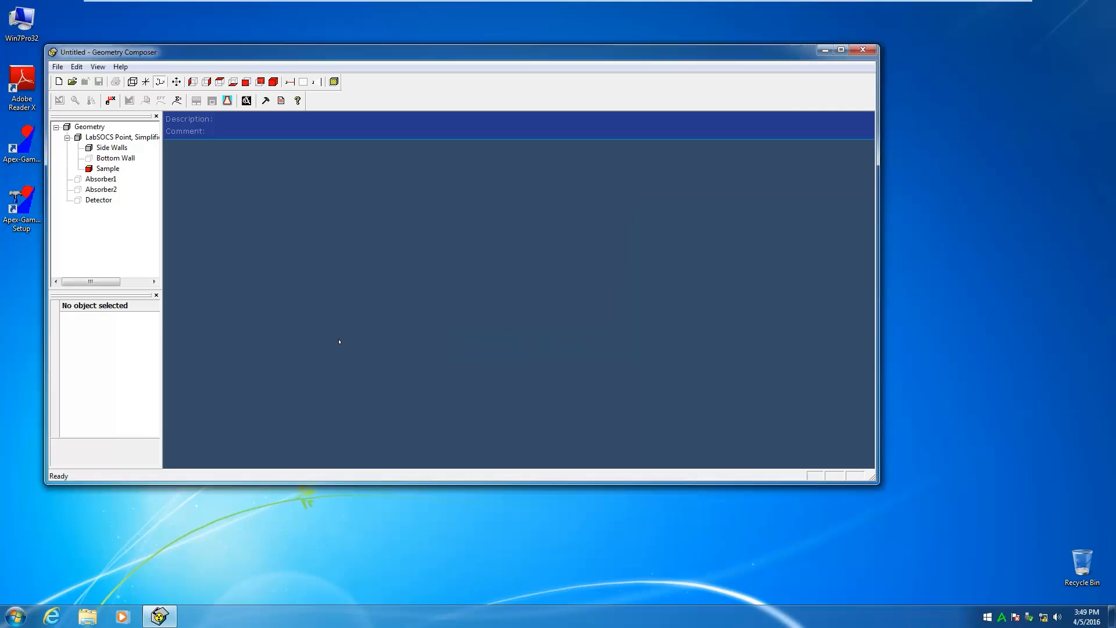